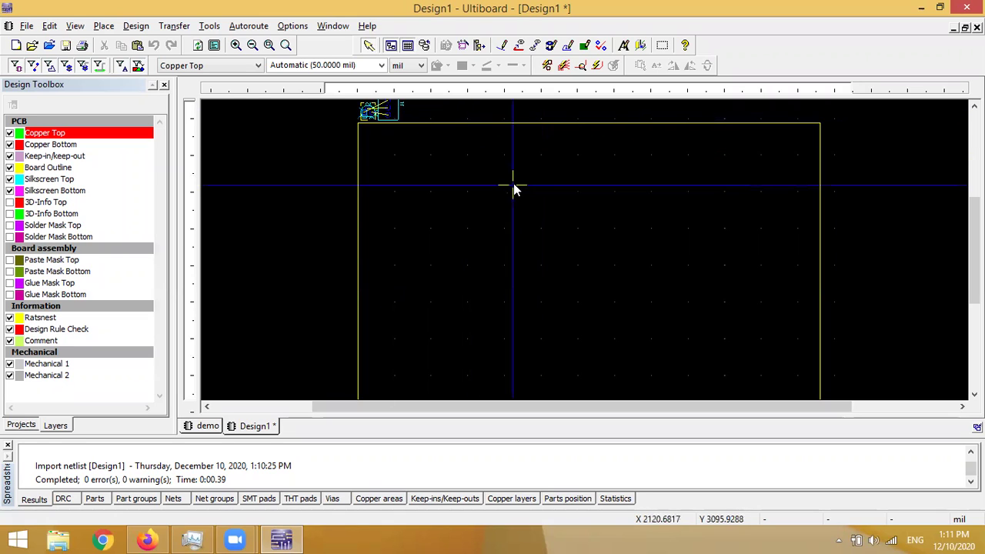
Open a 3D view of the Design1 board and tilt it to see it at an angle
scroll(513, 183, down, 1)
scroll(513, 189, down, 1)
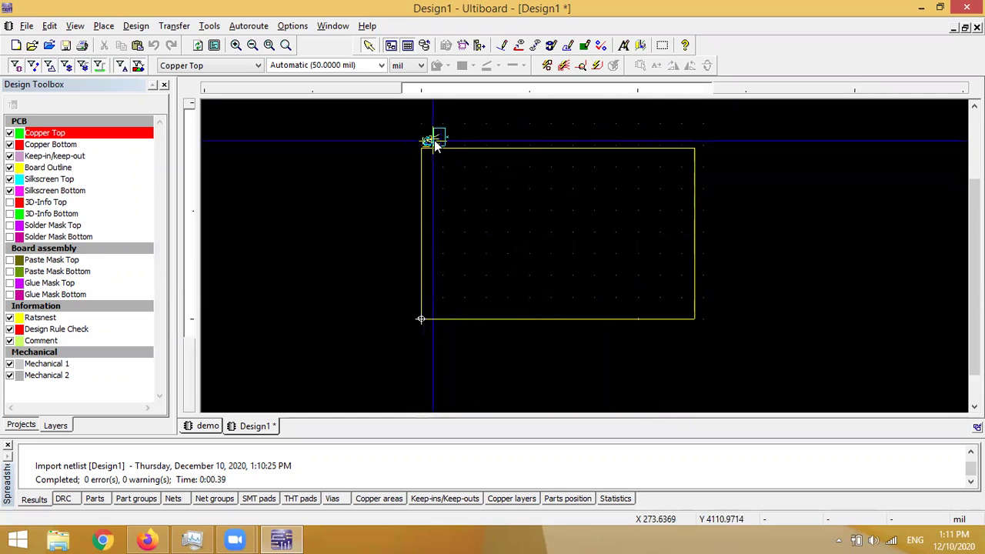
click(640, 44)
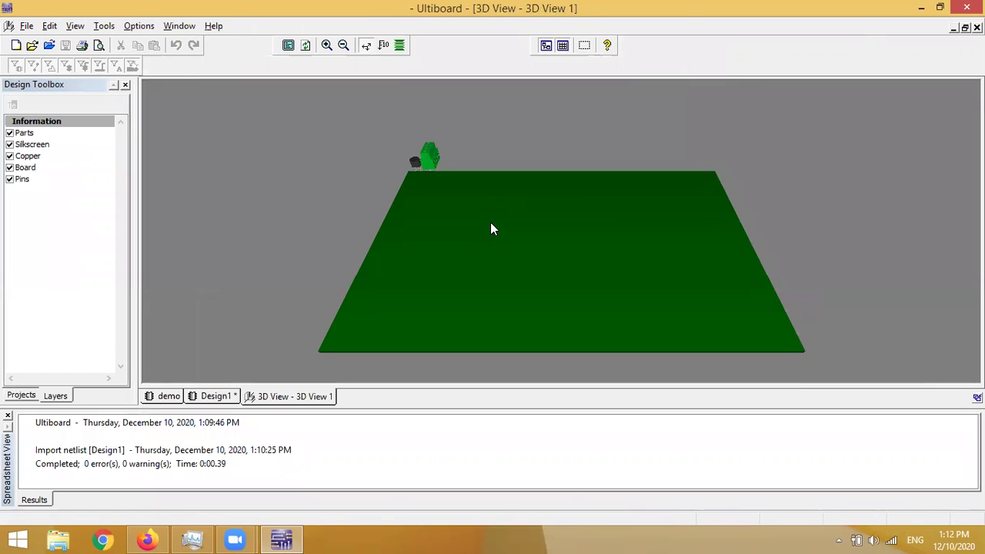
scroll(490, 229, down, 1)
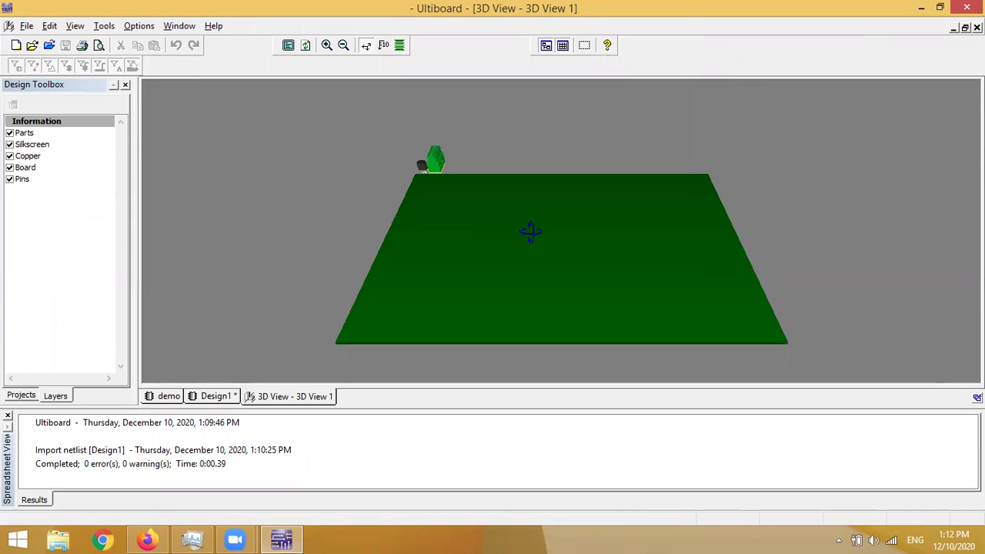
drag(531, 231, 539, 373)
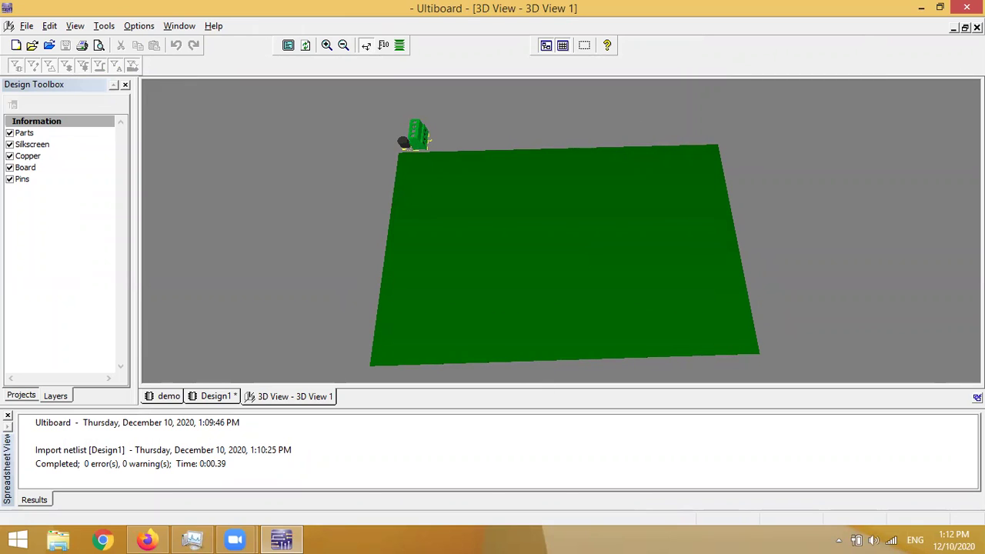
Close the 3D View tab and zoom in and out on the 2D Design1 layout
click(977, 27)
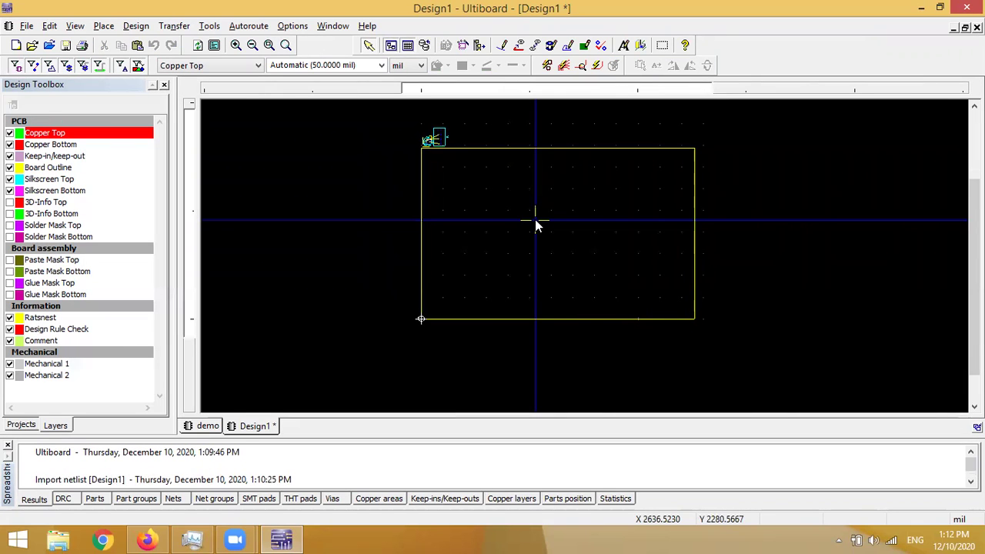
scroll(536, 226, up, 2)
scroll(536, 225, up, 3)
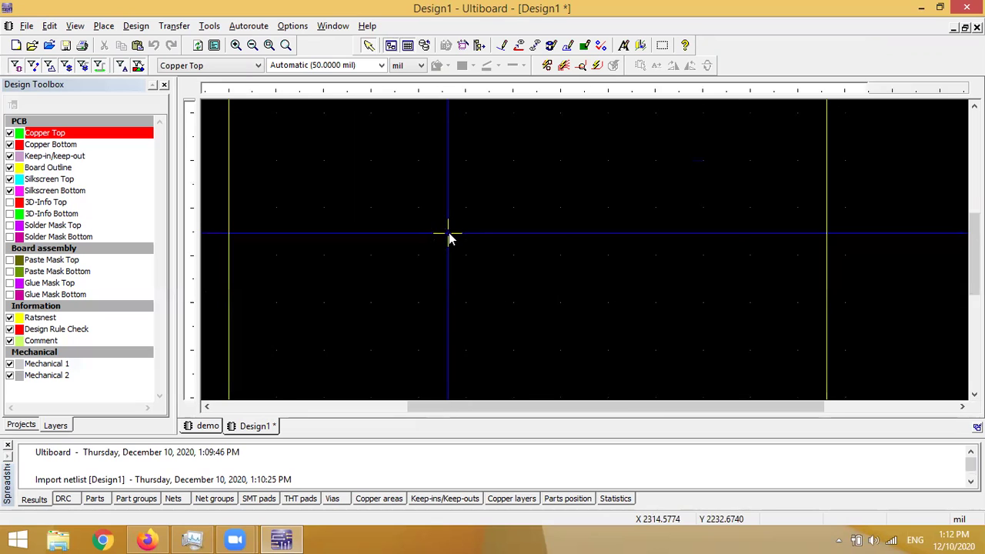
scroll(450, 239, down, 2)
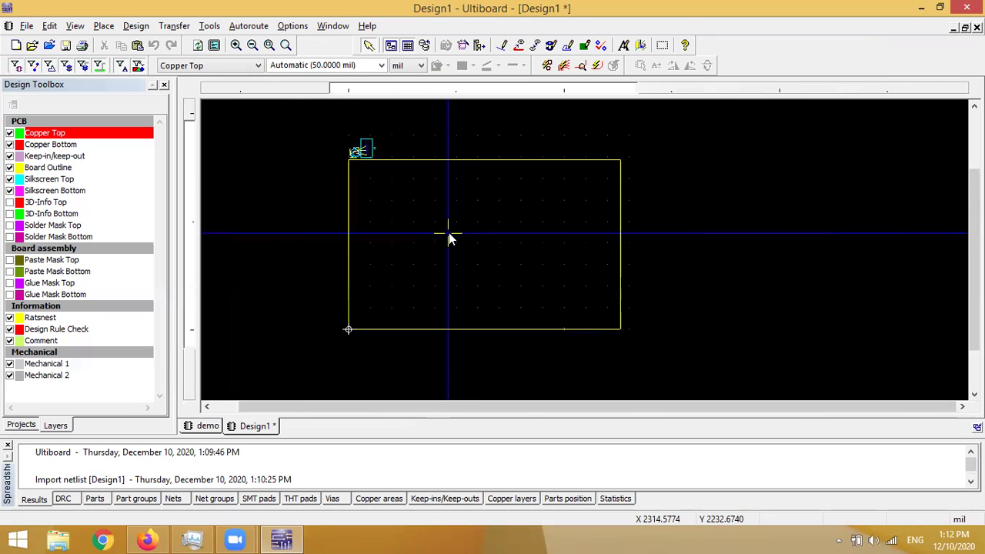
Activate the Board Outline layer, enable selecting other objects, then select all and deselect
click(58, 167)
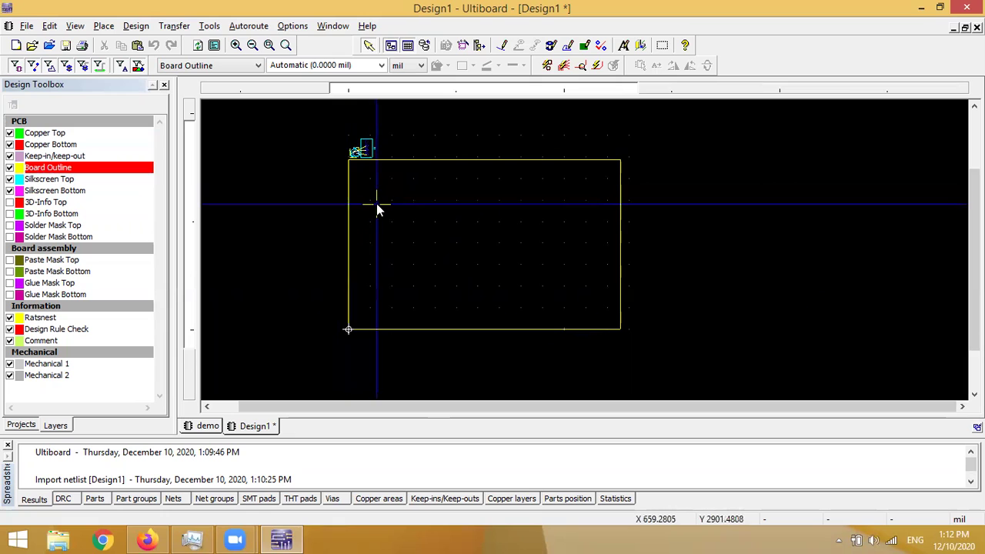
scroll(376, 203, up, 2)
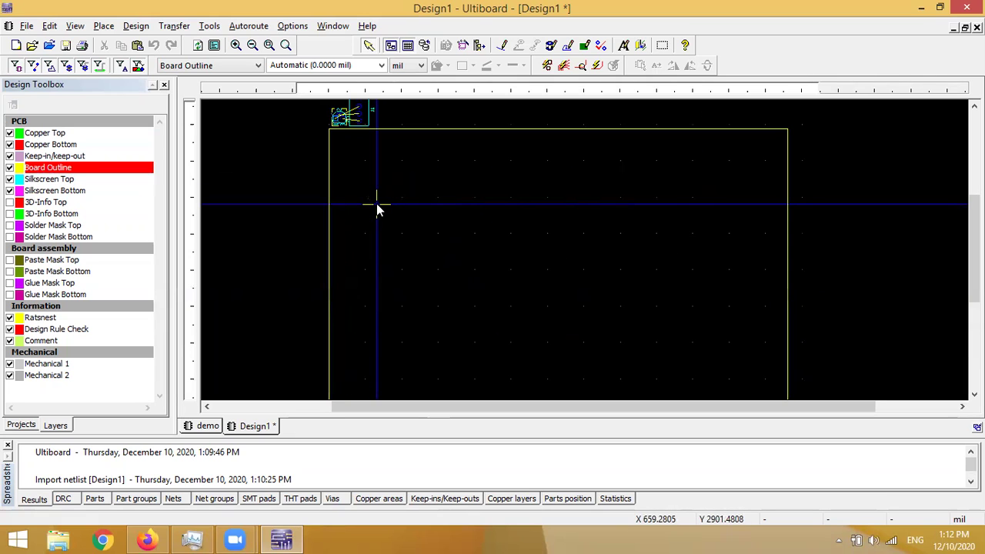
click(138, 66)
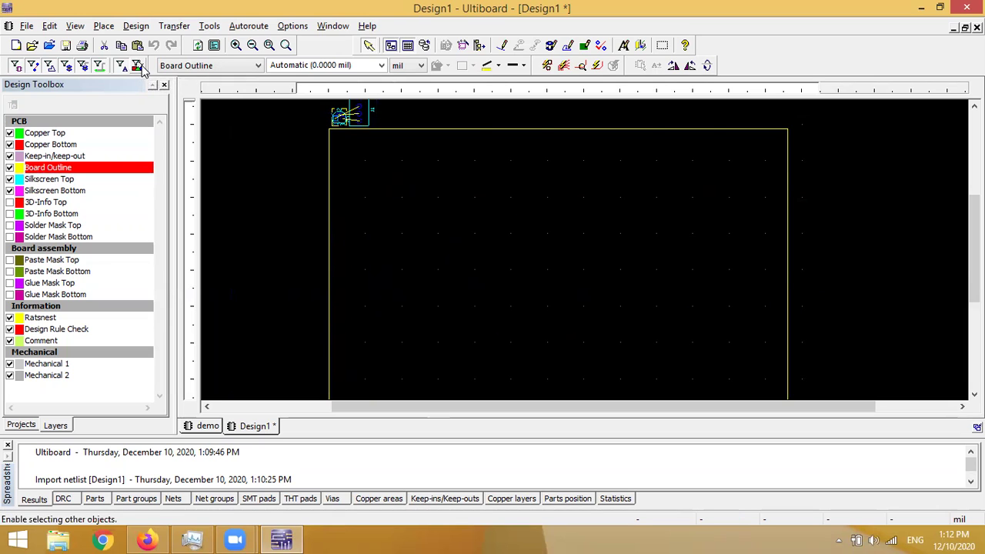
key(ctrl+a)
click(293, 191)
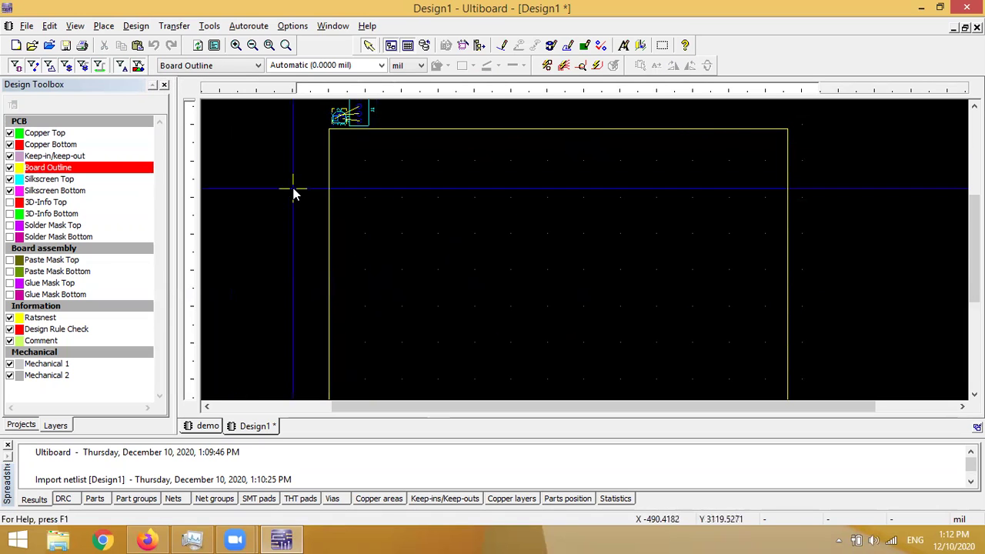
Drag the outline's top-right corner inward to 4650 × 2700 mil, undoing an accidental shift
click(331, 212)
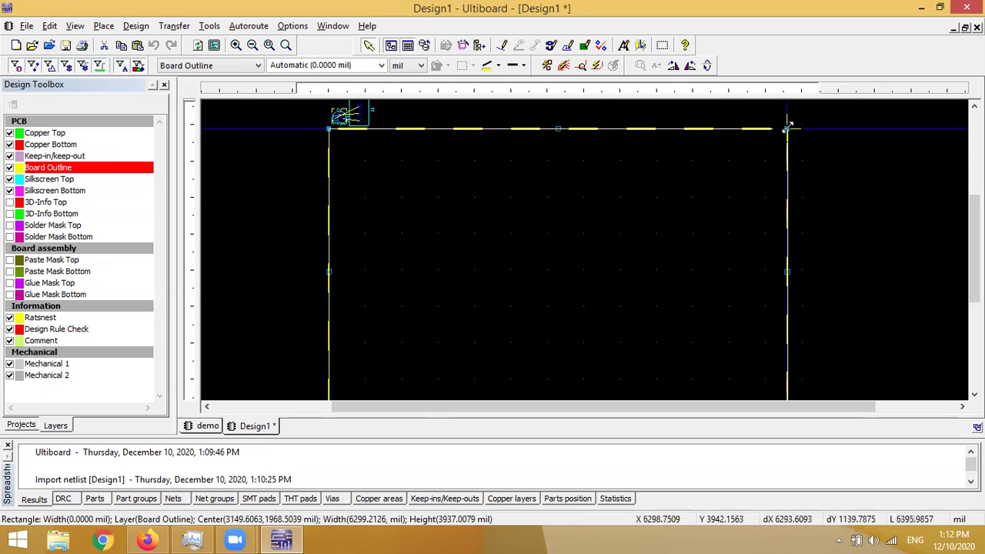
drag(788, 126, 668, 222)
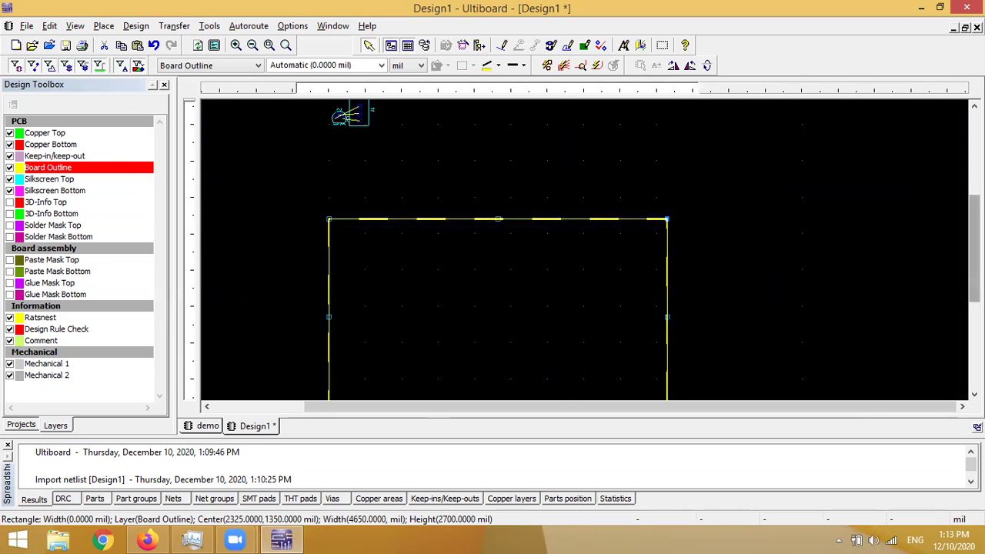
scroll(974, 254, down, 3)
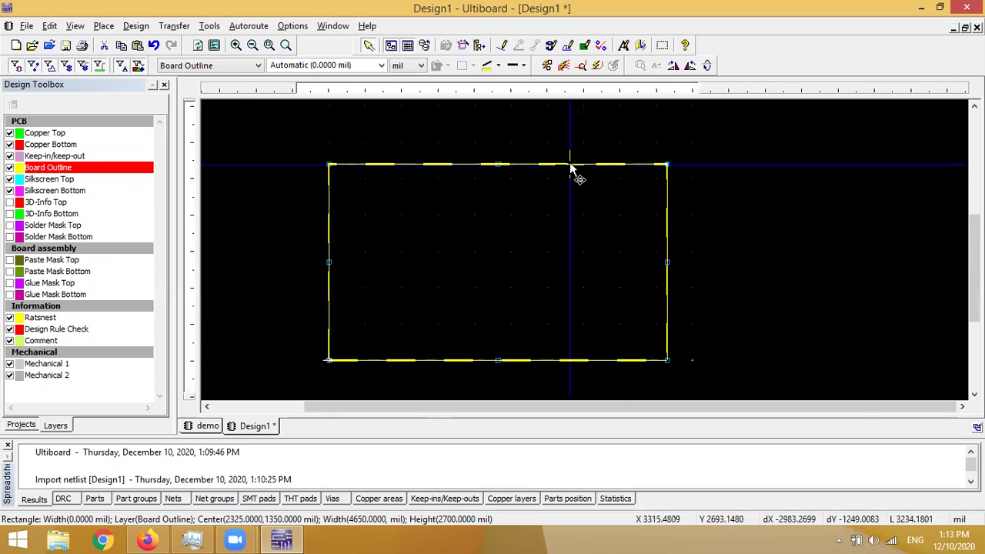
drag(569, 169, 562, 168)
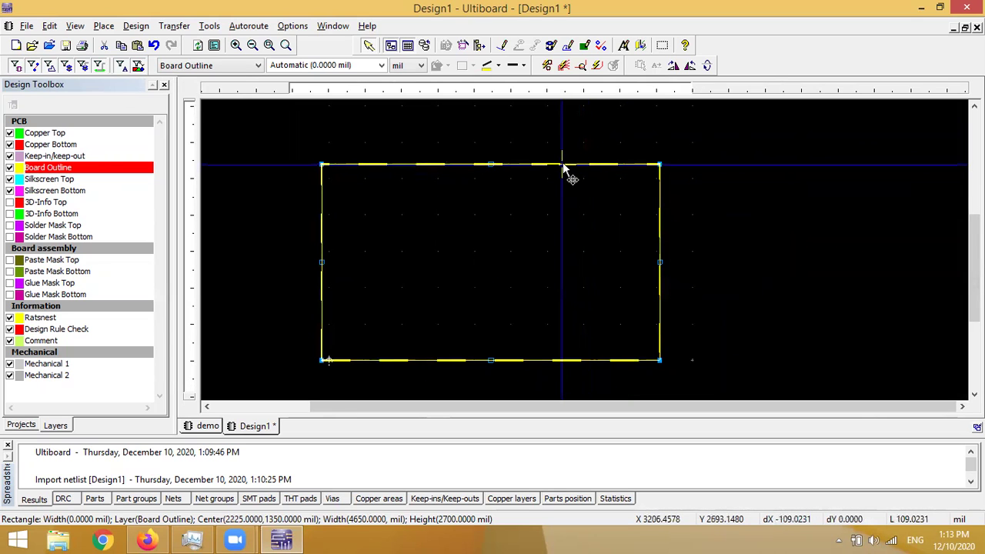
key(ctrl+z)
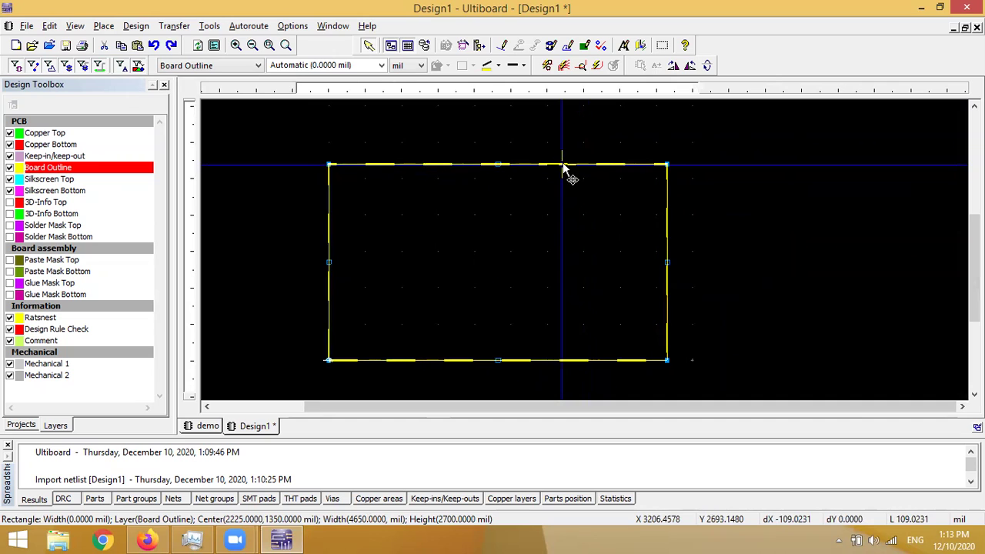
In Rectangle Properties, set the outline's Width to 3000 mil and Height to 4000 mil
double_click(562, 165)
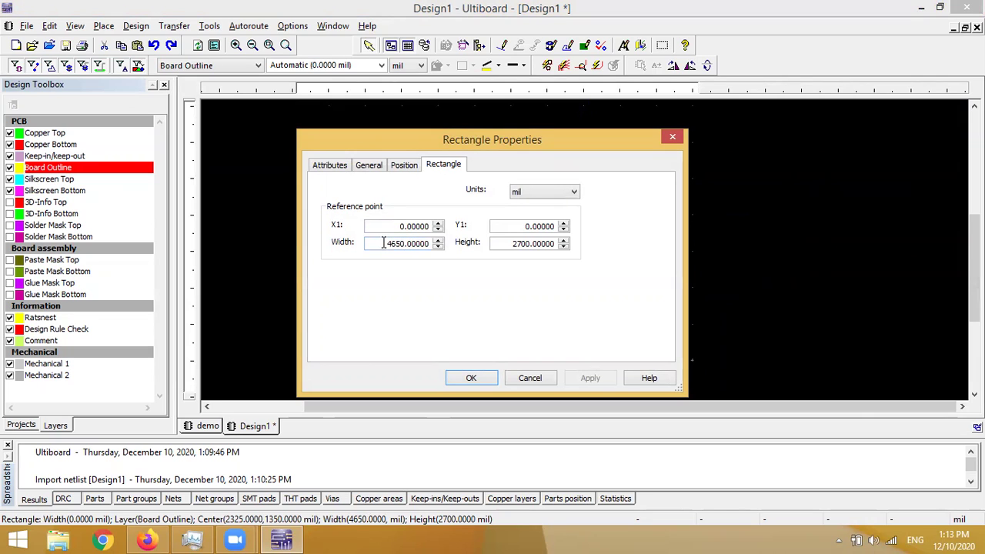
drag(384, 243, 442, 246)
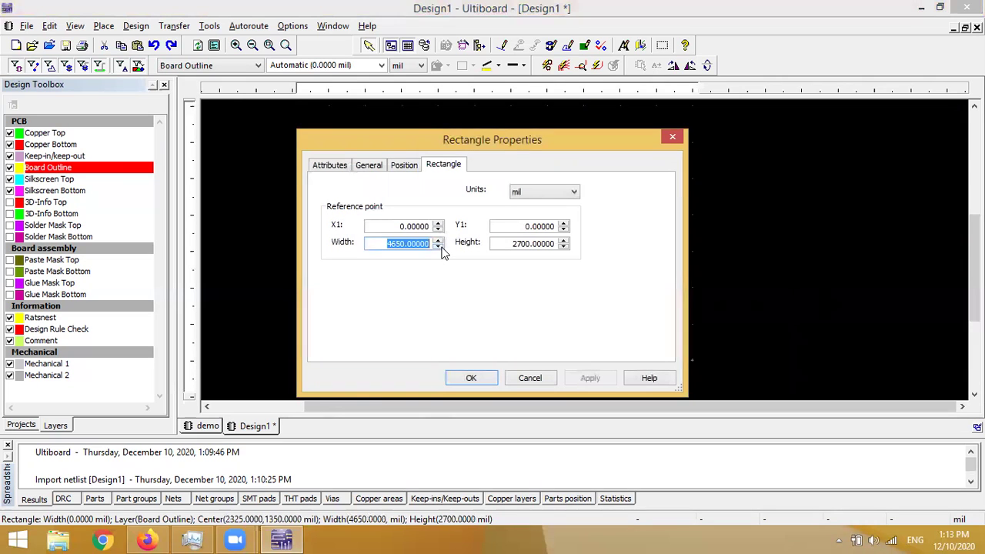
text(3000)
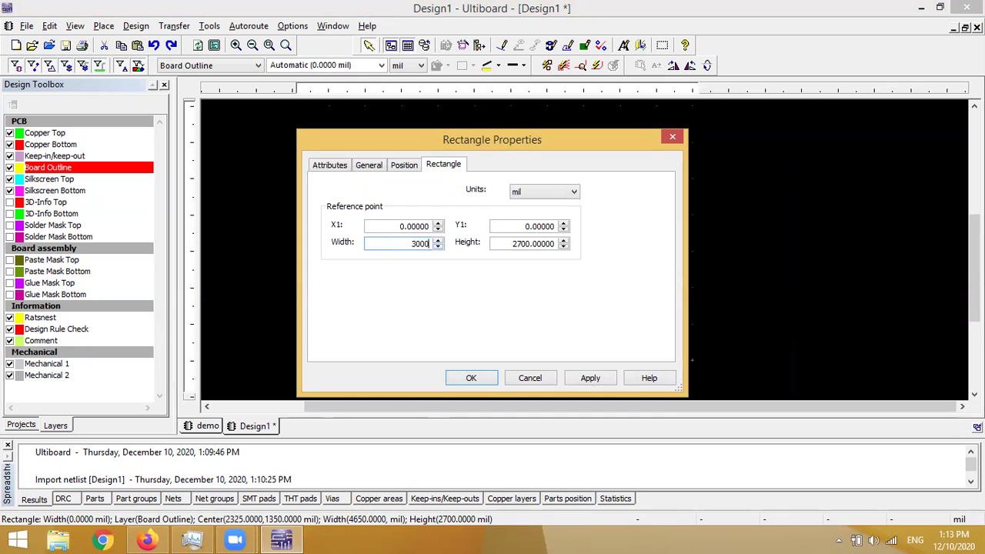
double_click(510, 244)
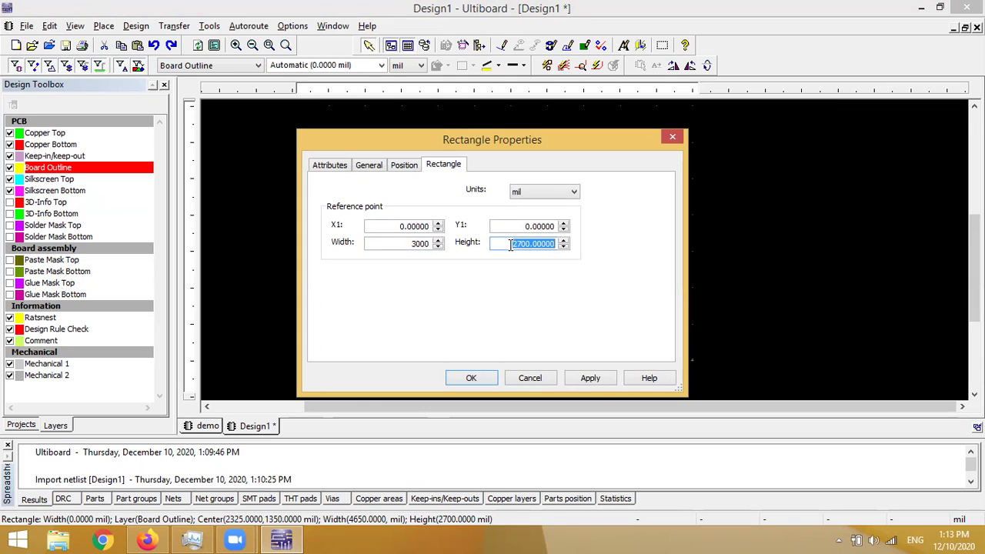
text(4)
drag(650, 142, 983, 130)
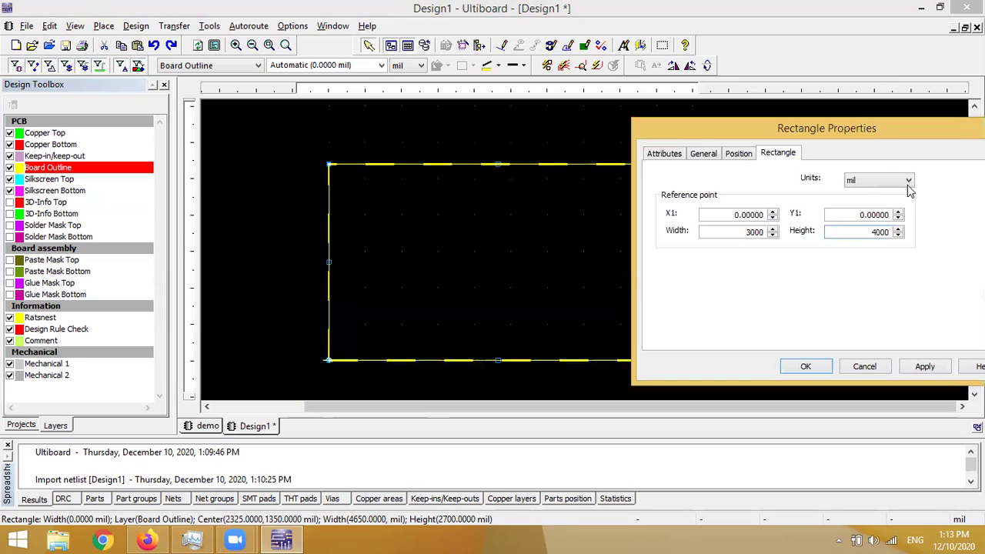
click(923, 366)
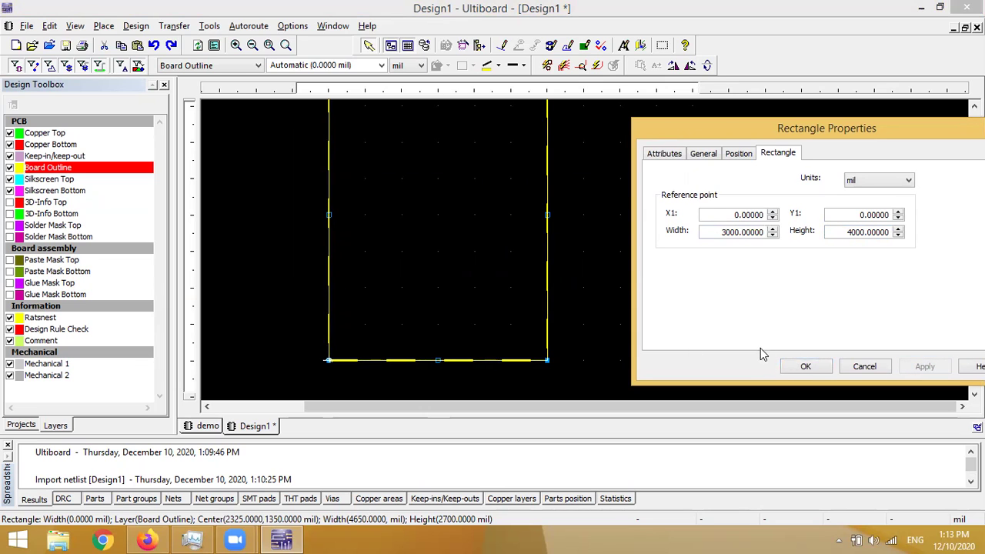
click(800, 368)
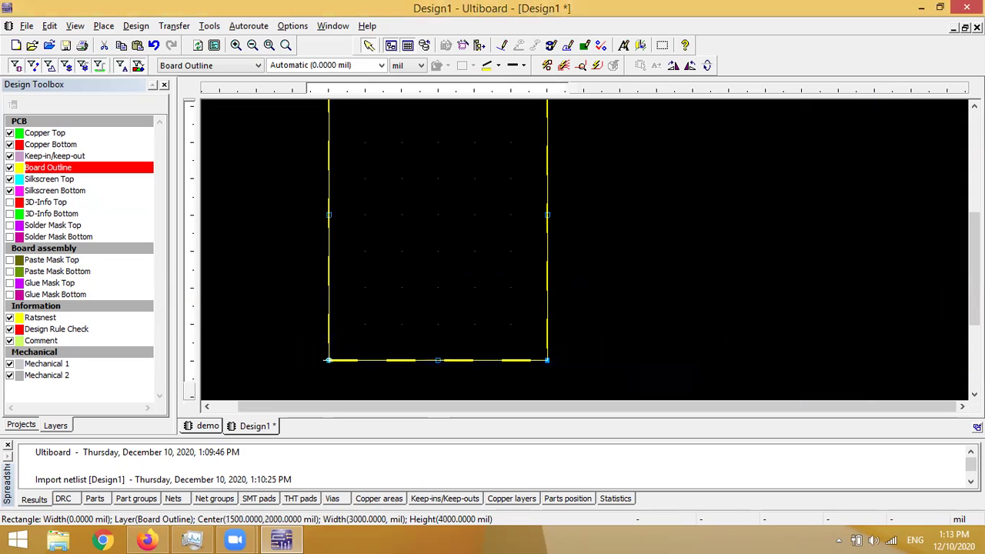
scroll(585, 250, up, 5)
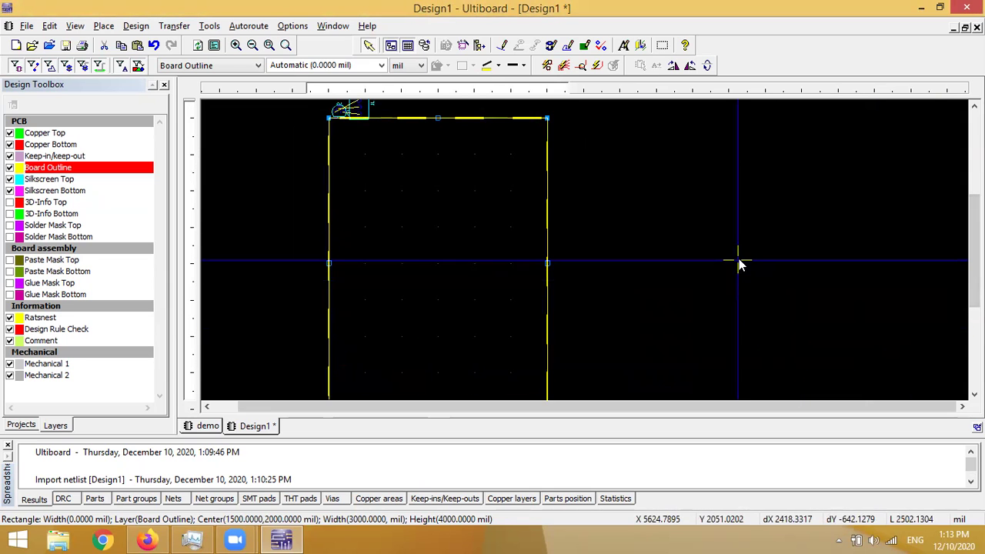
scroll(737, 261, down, 1)
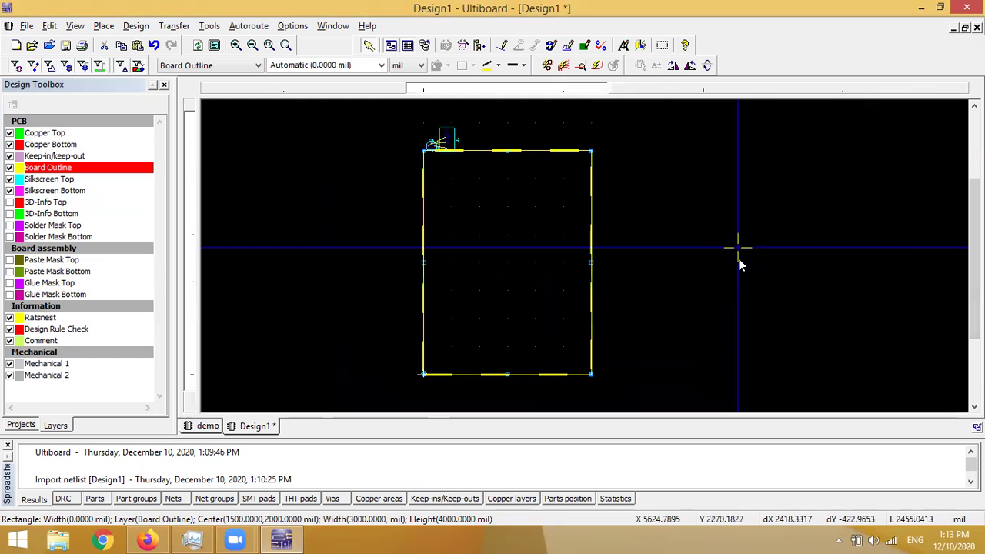
Open a 3D view of the resized 3000 × 4000 mil board and tilt it
click(641, 46)
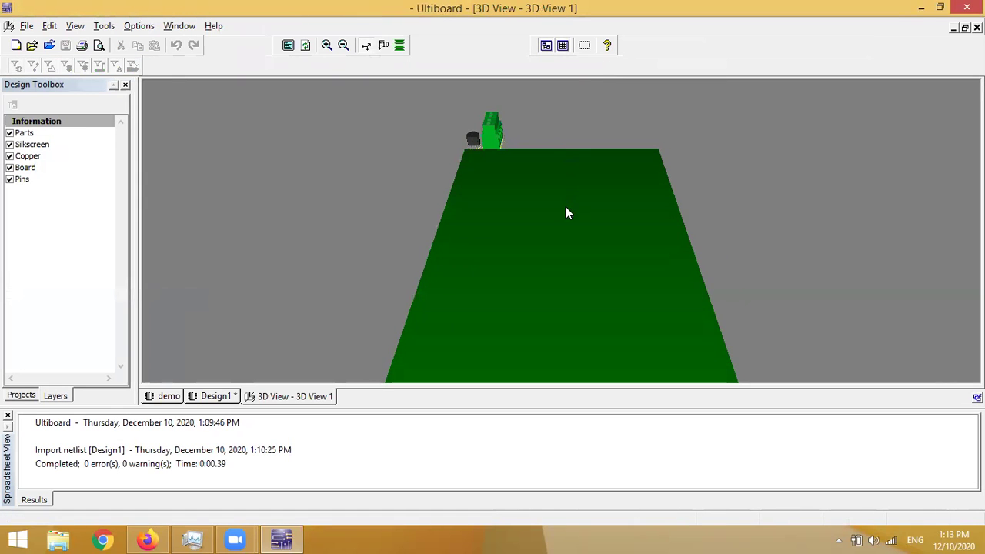
drag(566, 208, 566, 300)
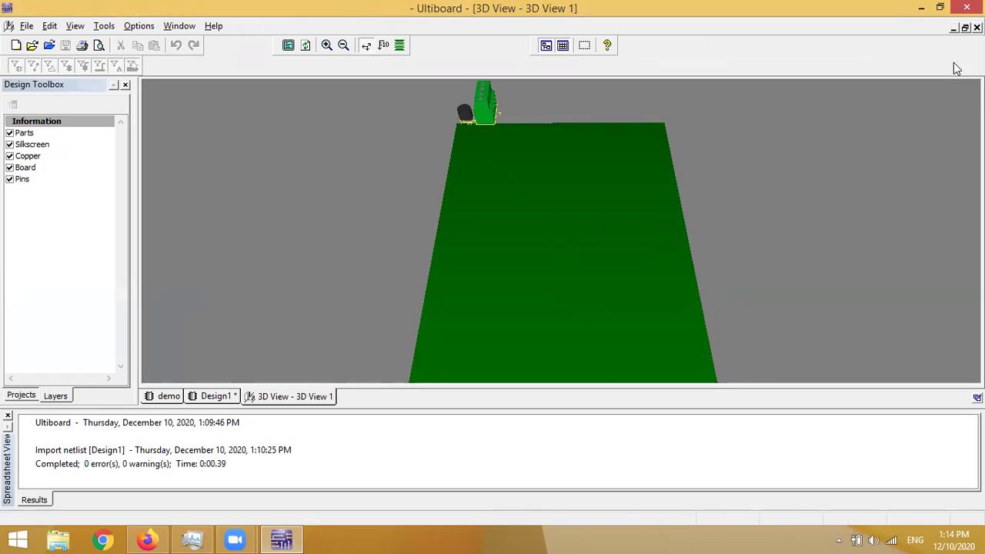
Close the 3D view and zoom the layout to the board's top edge
click(977, 27)
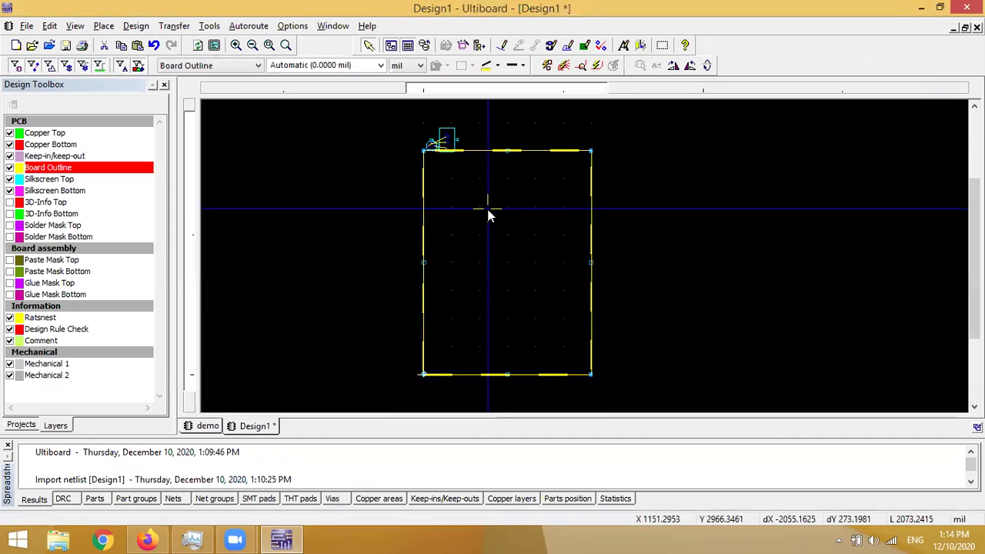
scroll(504, 240, up, 3)
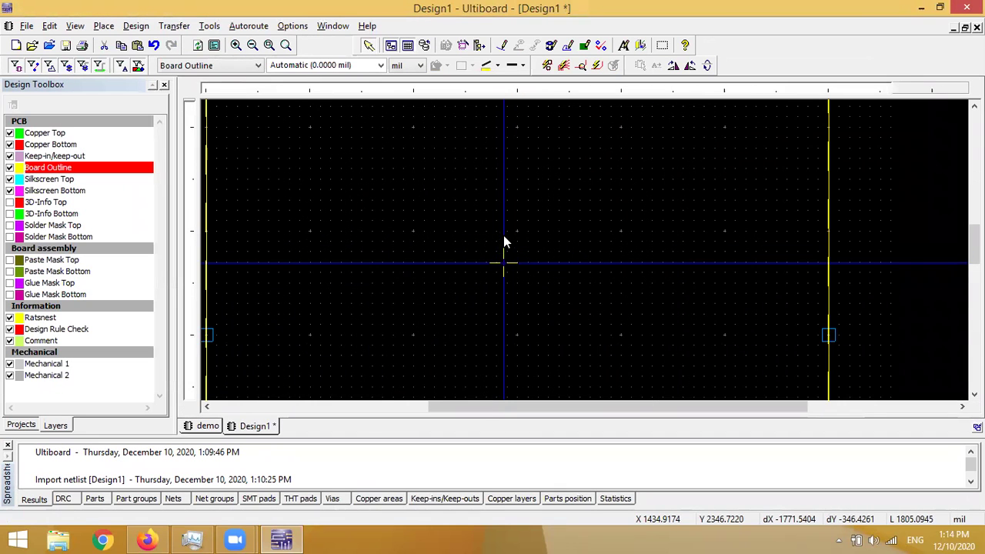
scroll(504, 243, down, 3)
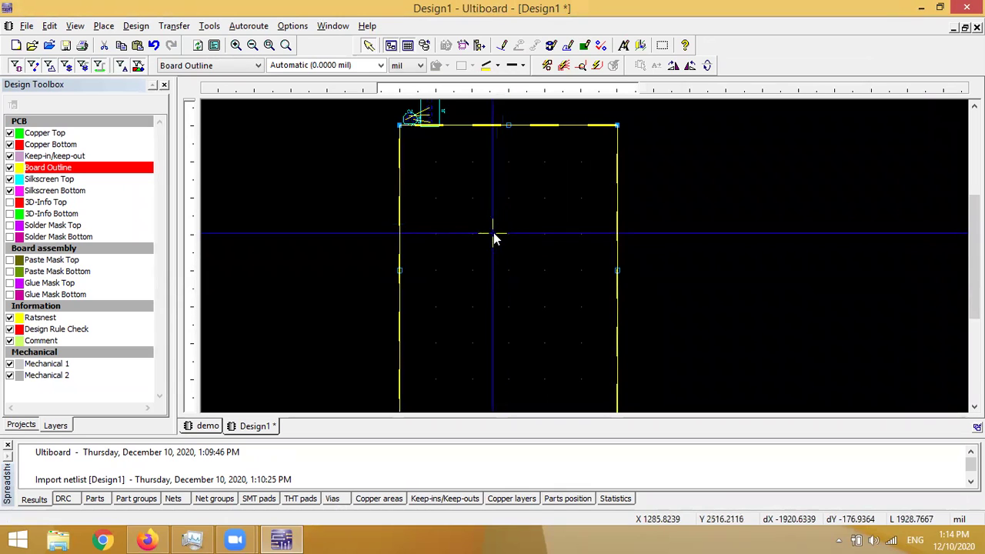
scroll(495, 239, up, 1)
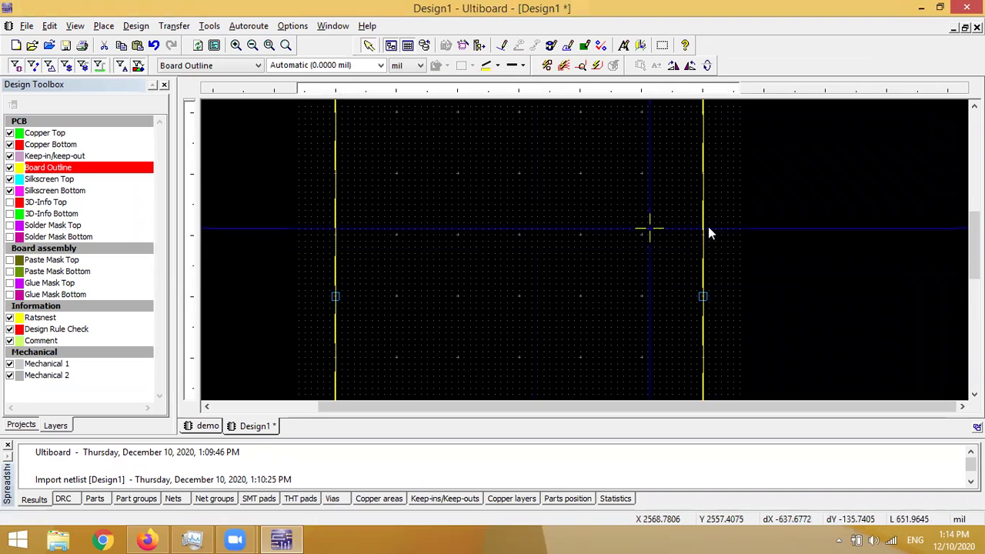
scroll(519, 254, up, 3)
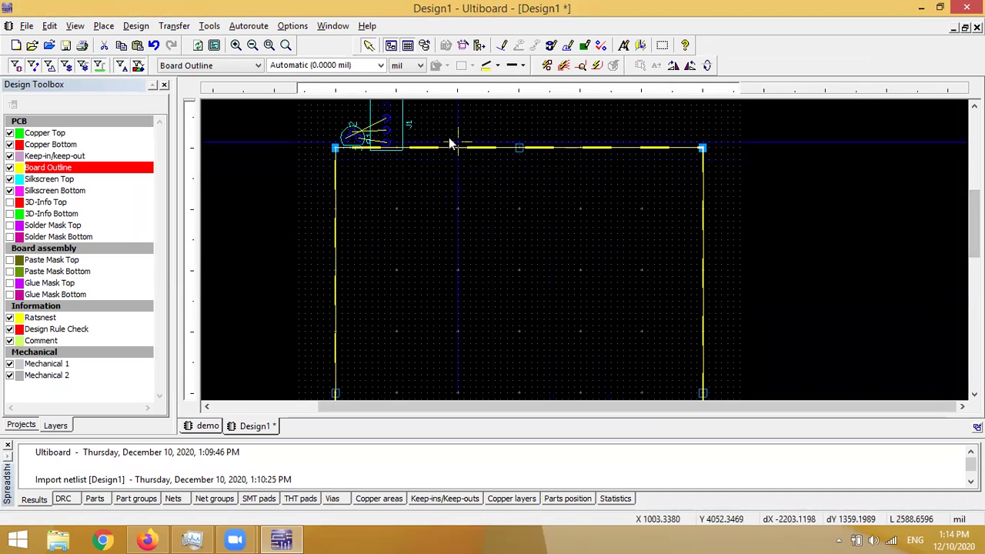
Drag connector J1 down inside the board outline, nudge it right, and deselect it
drag(406, 137, 417, 199)
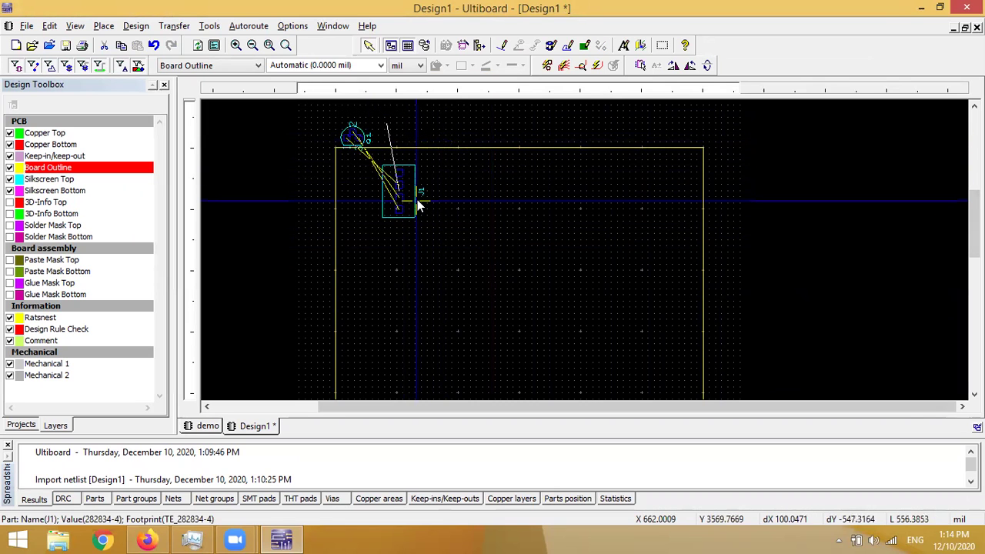
scroll(408, 201, up, 4)
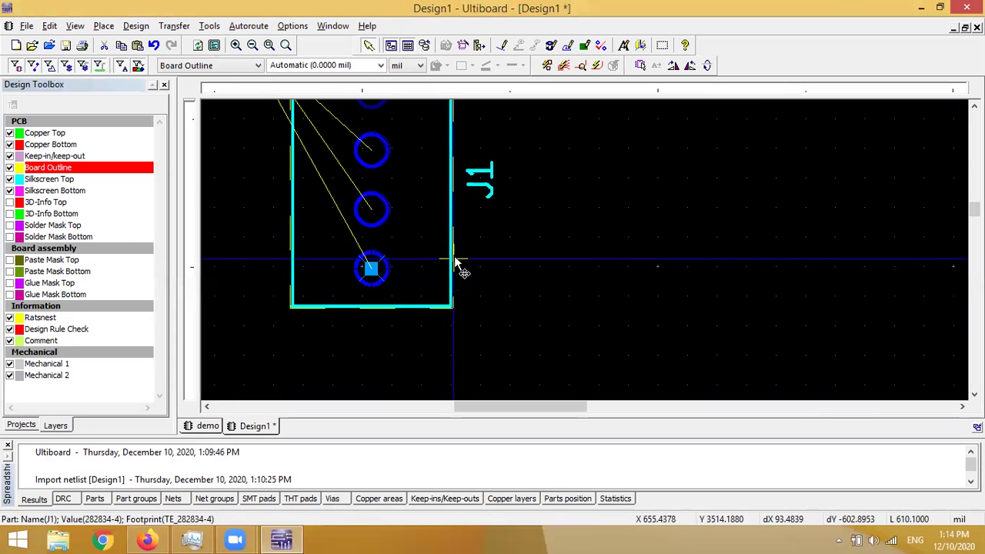
drag(453, 260, 473, 260)
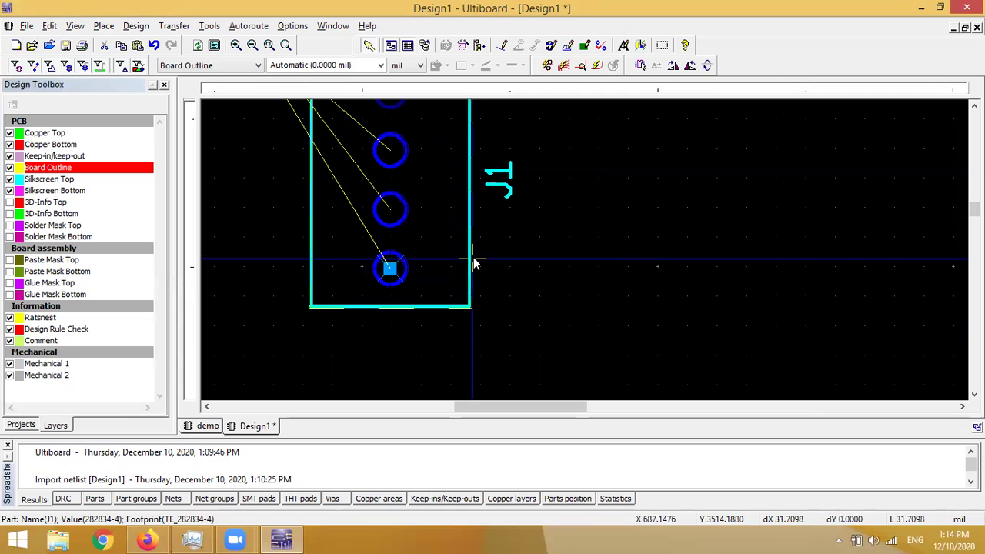
click(565, 261)
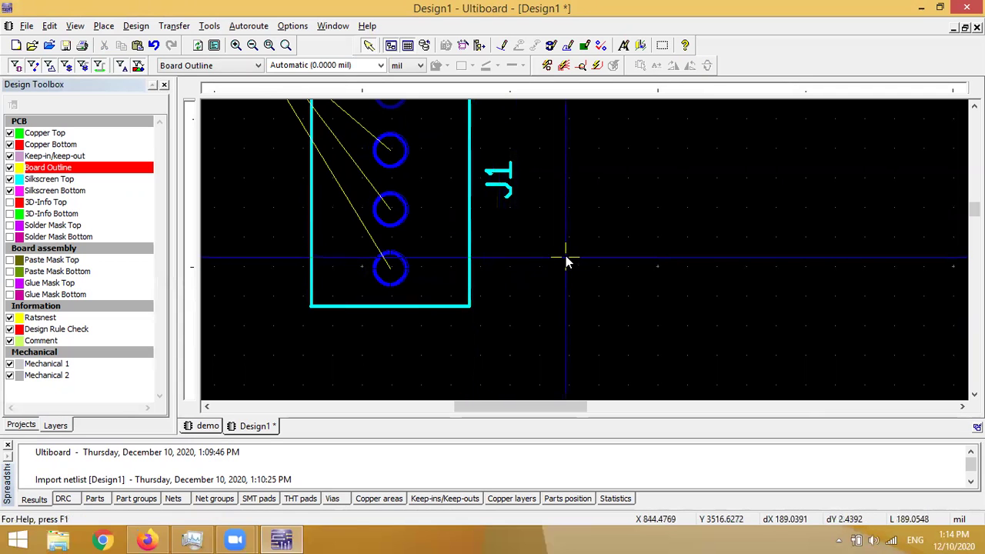
Open PCB Properties on the Grid & units tab, keeping the standard grid type
click(290, 29)
click(308, 60)
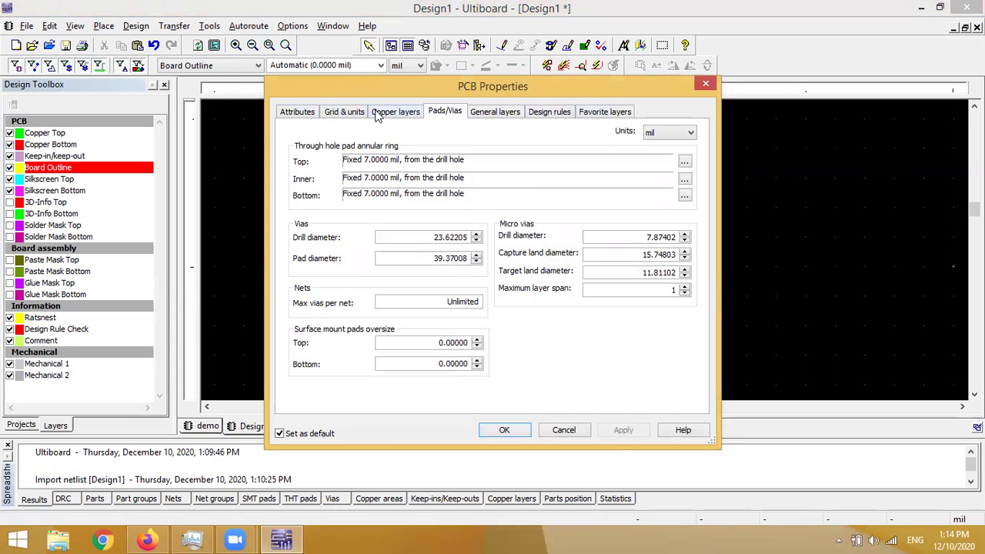
click(344, 114)
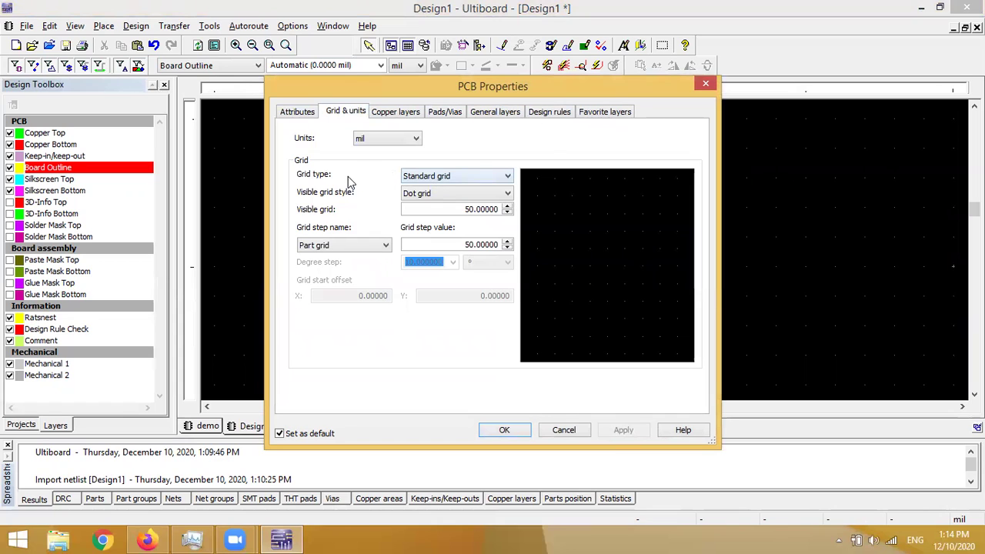
click(435, 176)
click(435, 176)
Preview the Line and Cross grid styles, then set the visible grid style to Dot grid
click(433, 194)
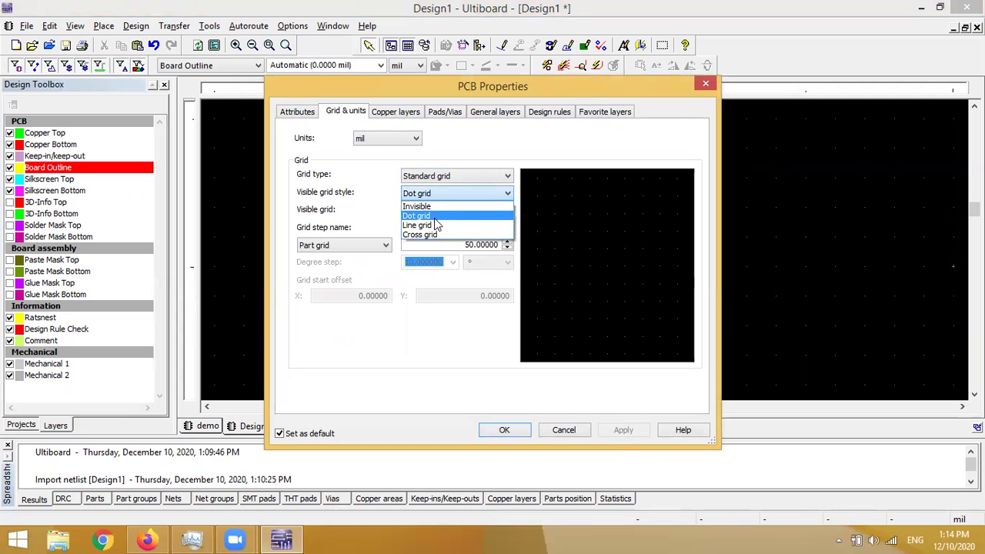
click(436, 219)
click(443, 196)
click(437, 225)
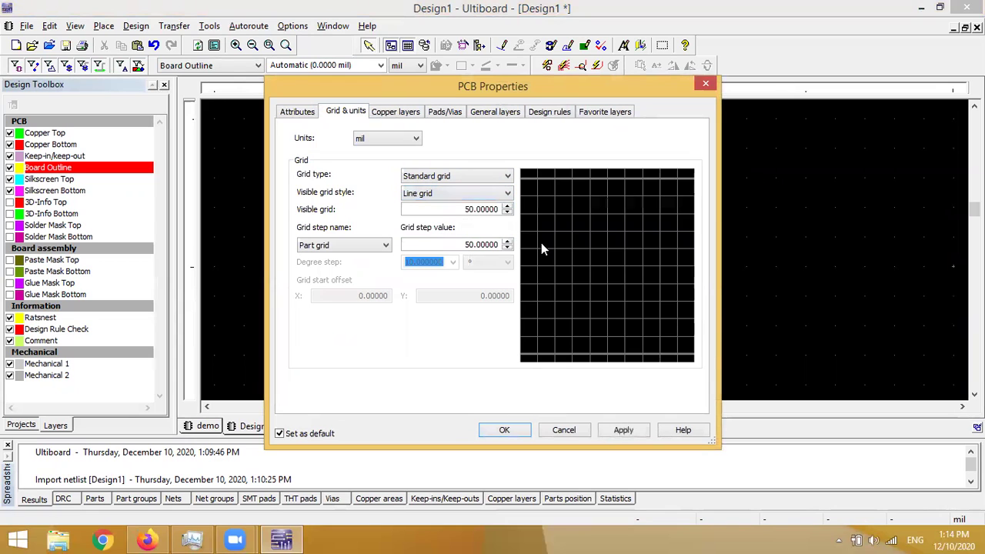
click(477, 197)
click(427, 232)
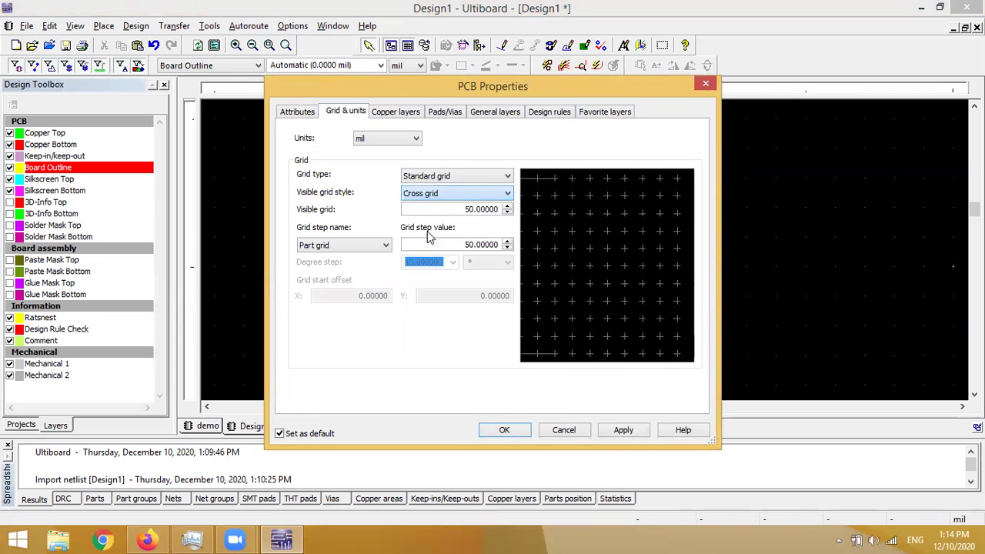
click(470, 192)
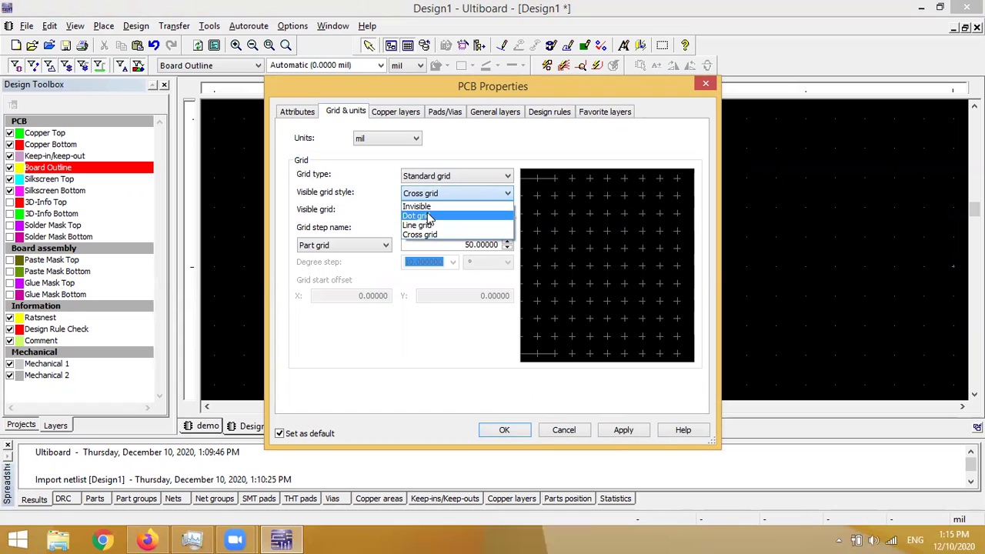
click(428, 216)
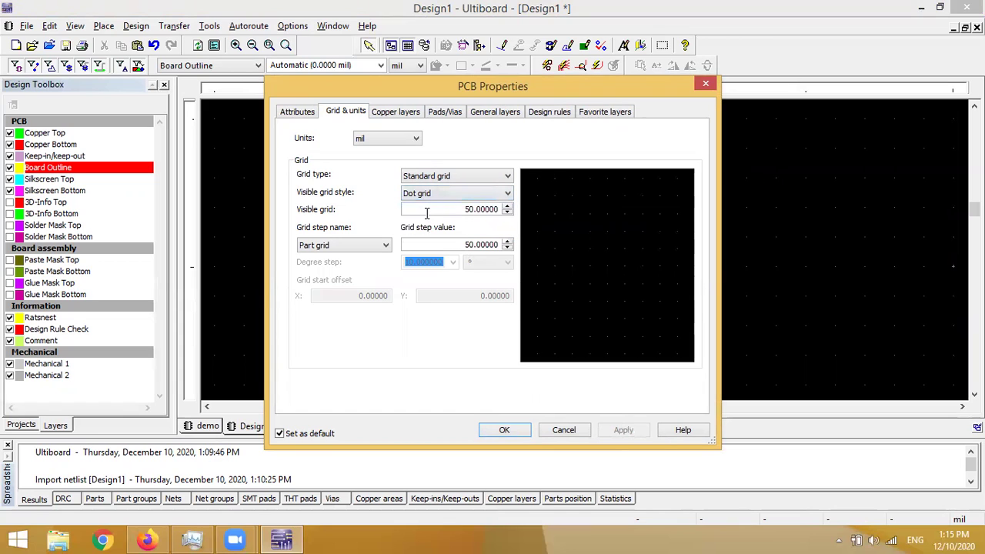
Enter 50 mil as the visible grid spacing
double_click(476, 209)
text(50)
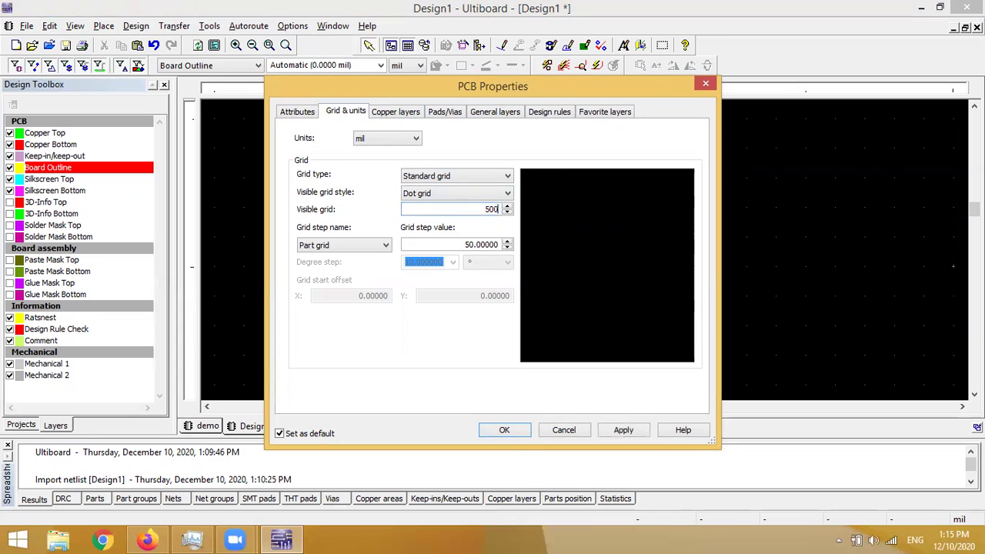
key(Return)
double_click(449, 209)
click(375, 245)
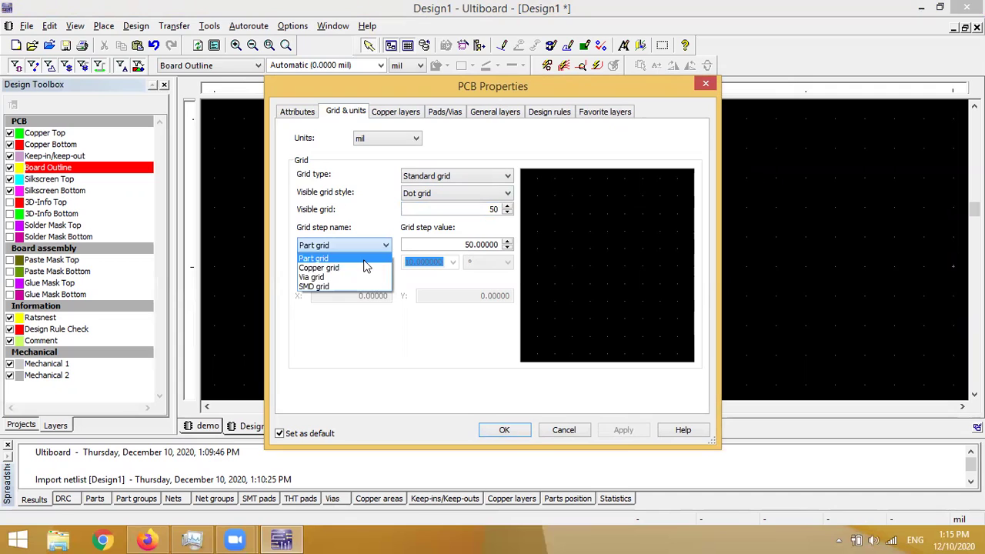
Set the Part grid step value to 50 mil
click(366, 260)
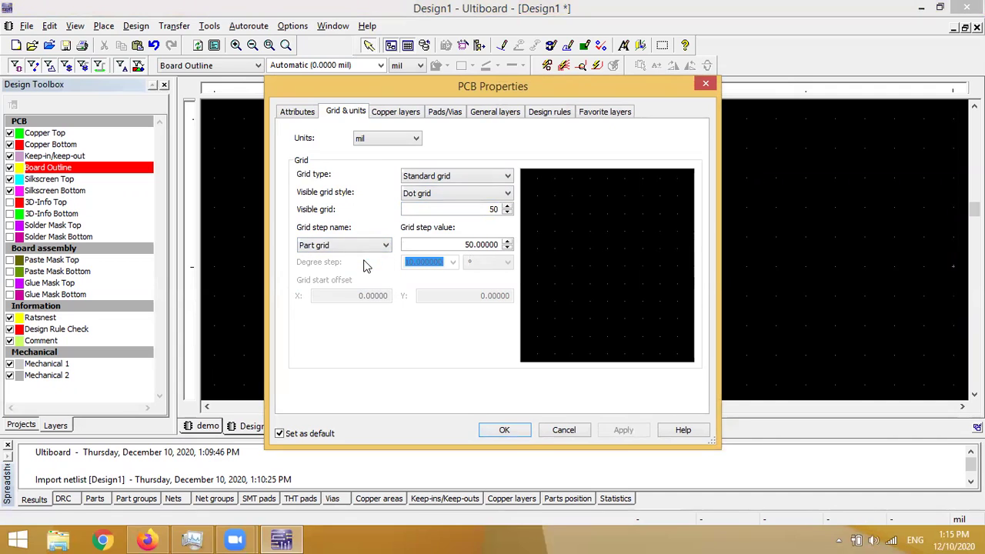
double_click(456, 245)
text(50)
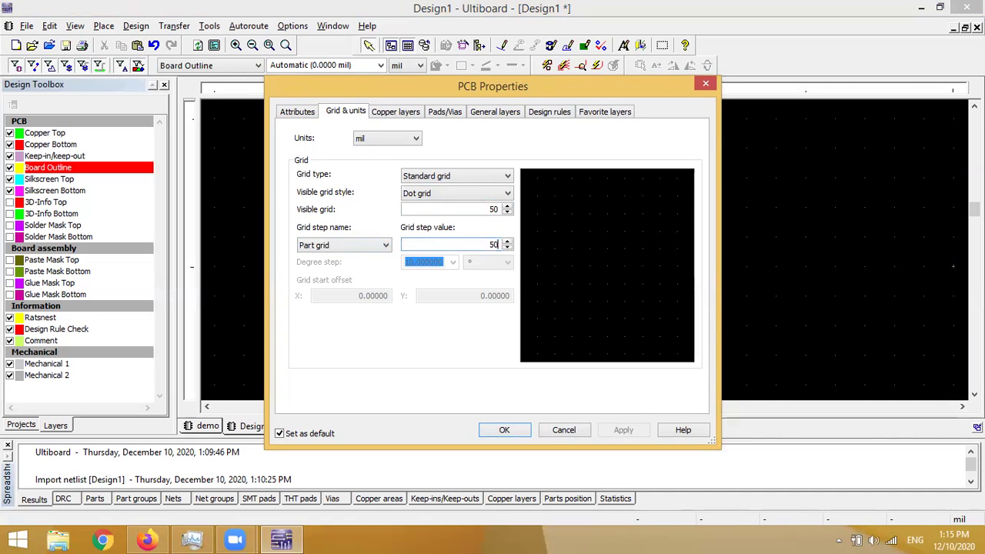
Step through the Copper and Via grid steps to bring up the SMD grid step
click(361, 244)
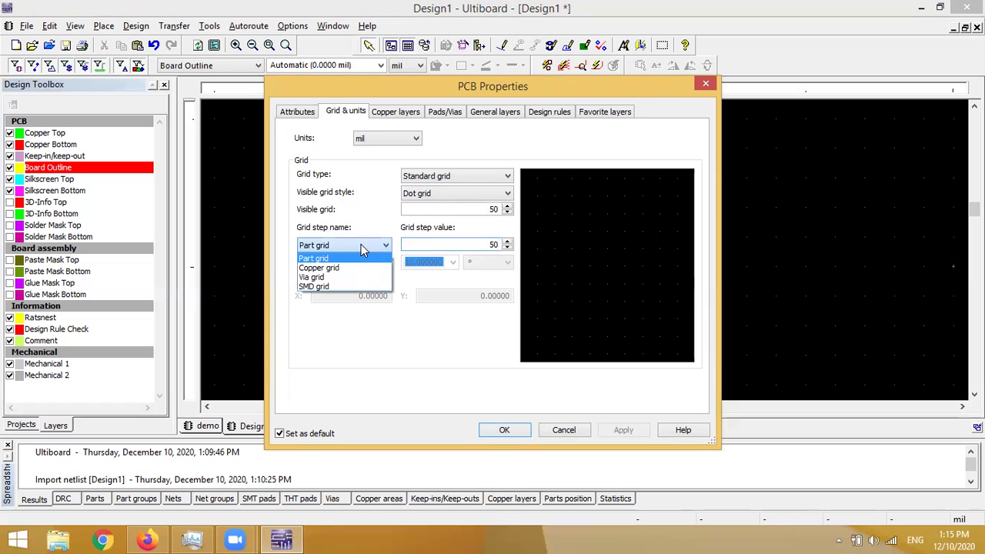
click(353, 269)
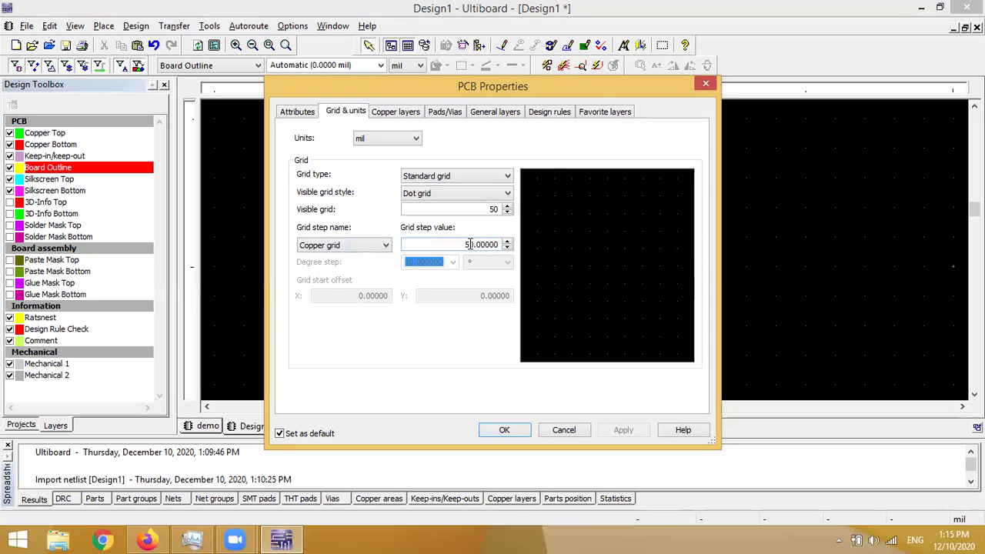
click(387, 246)
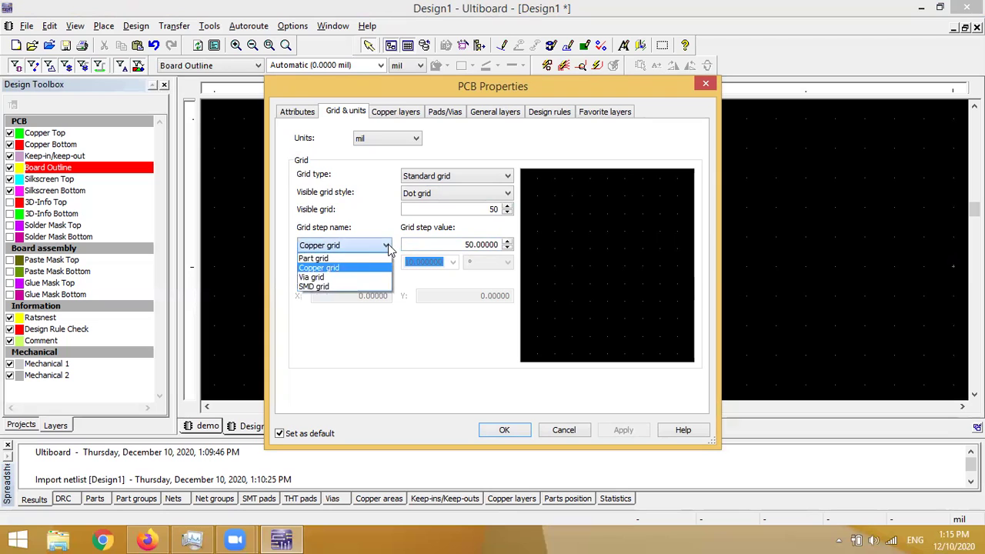
click(356, 277)
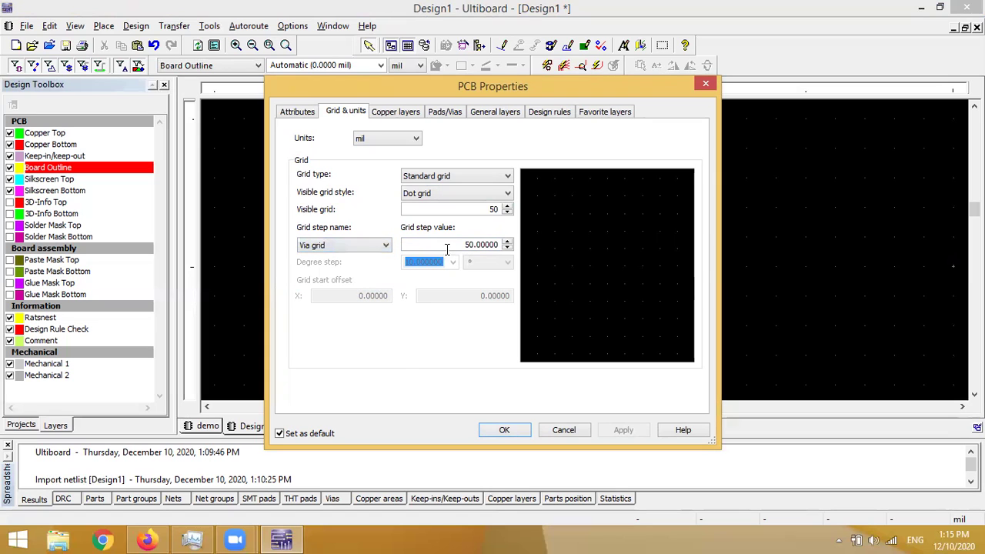
click(366, 246)
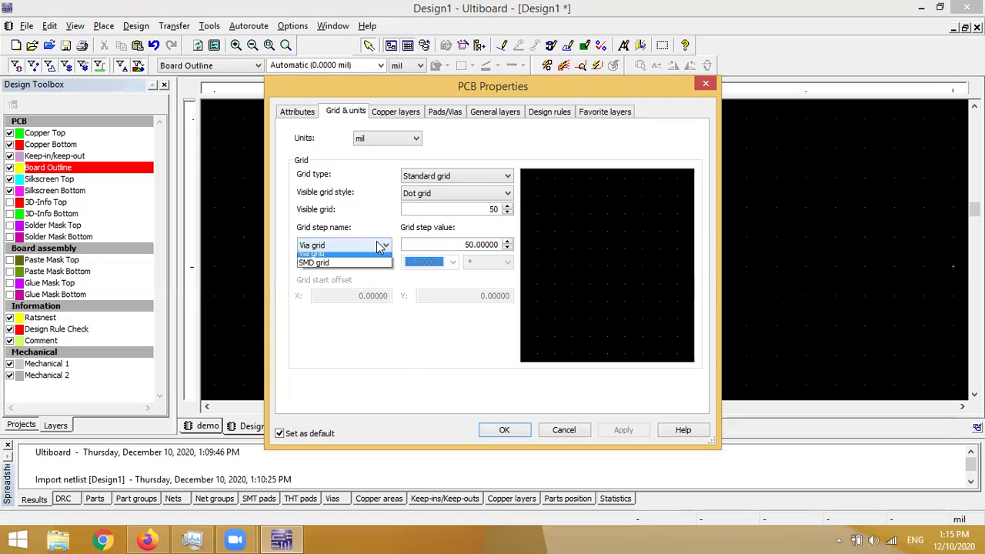
click(362, 287)
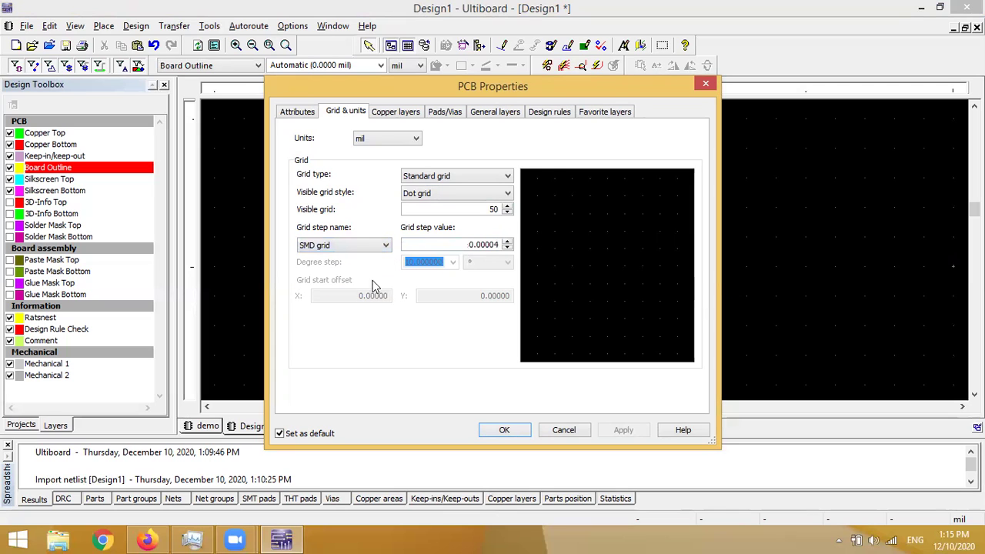
Replace the SMD grid step with 10 mil, then apply and confirm the PCB Properties
double_click(471, 244)
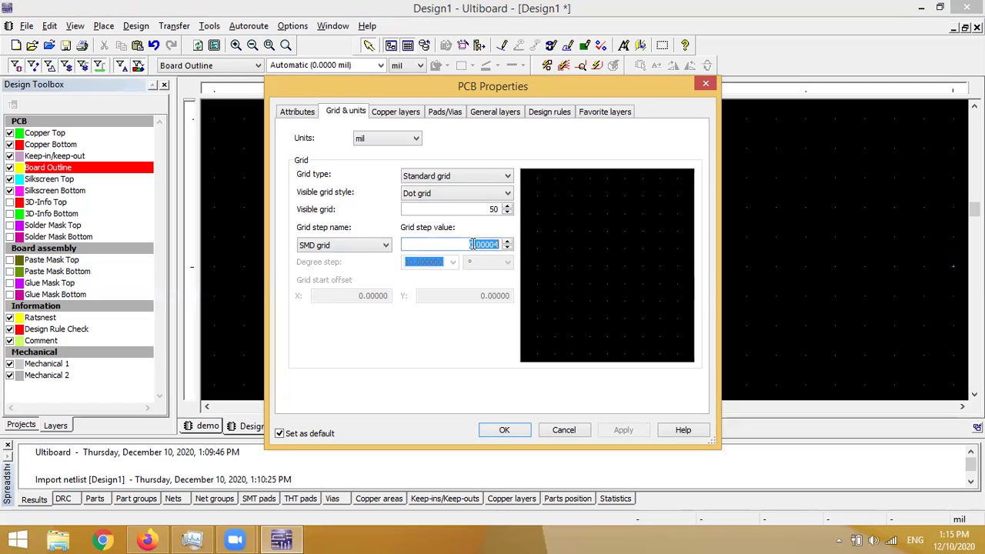
text(10)
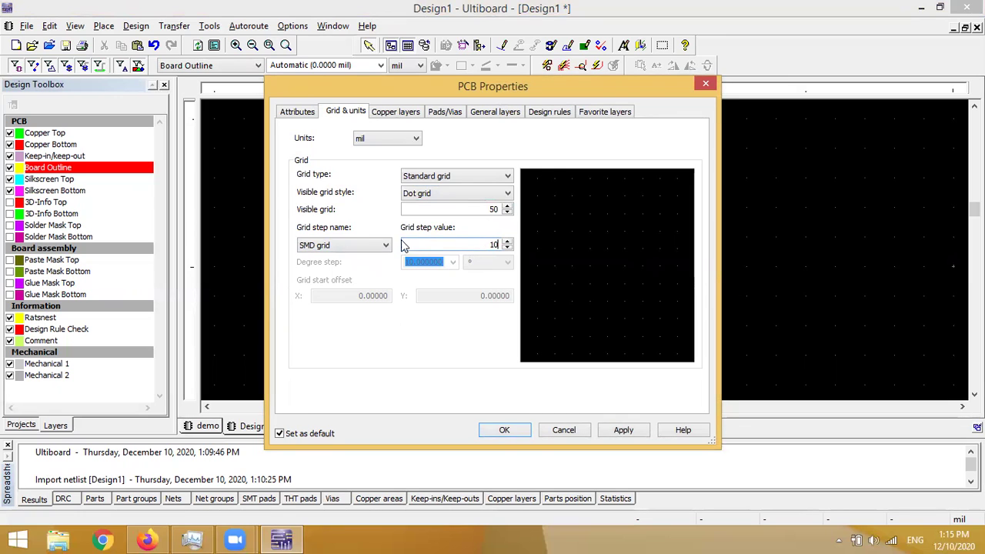
click(620, 430)
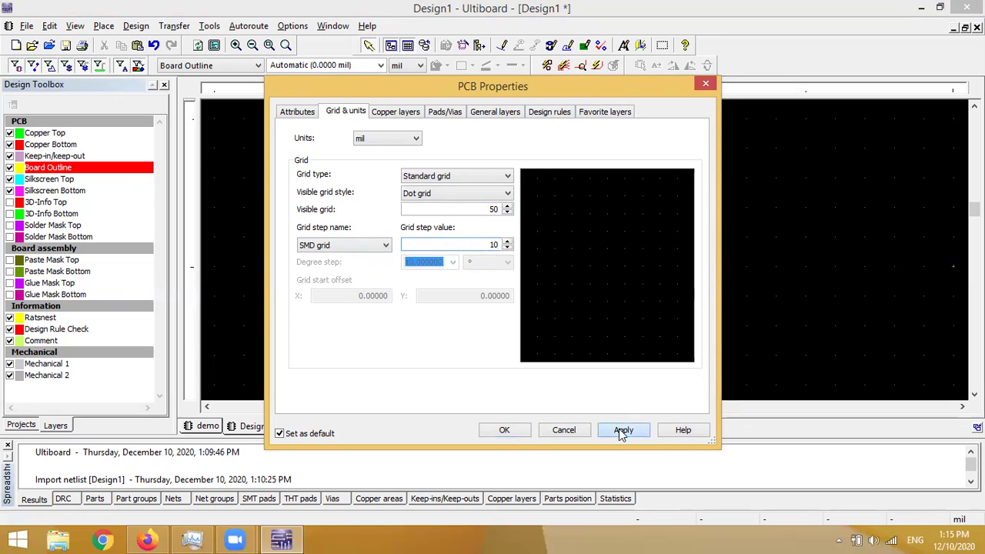
click(505, 430)
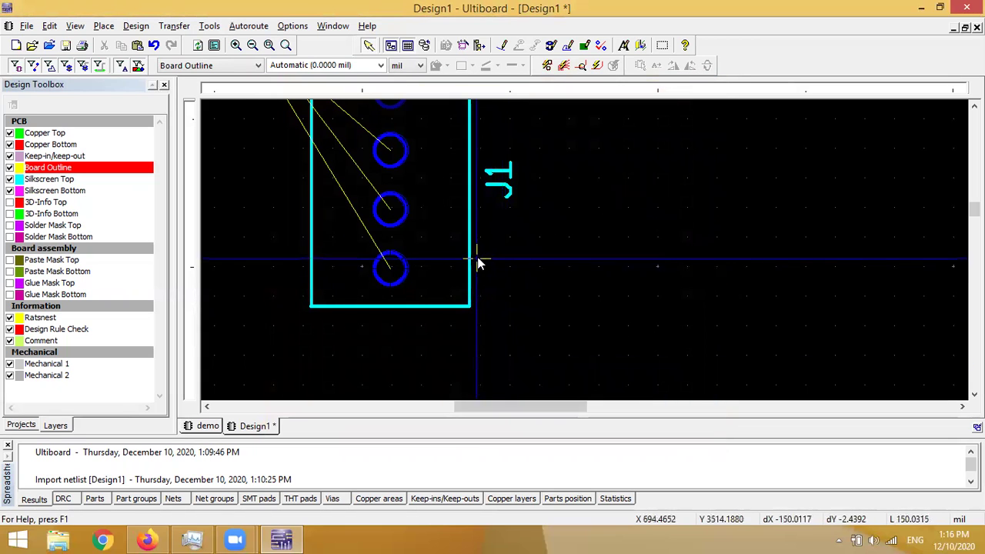
Select connector J1 and nudge its footprint slightly to the right
click(477, 262)
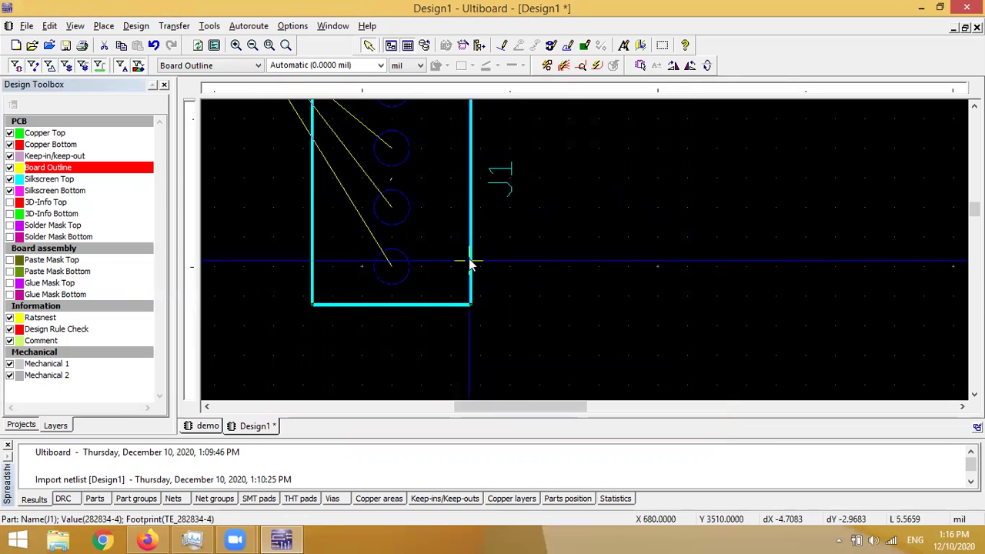
mouse_move(471, 264)
mouse_down()
mouse_move(497, 266)
mouse_move(470, 264)
mouse_up()
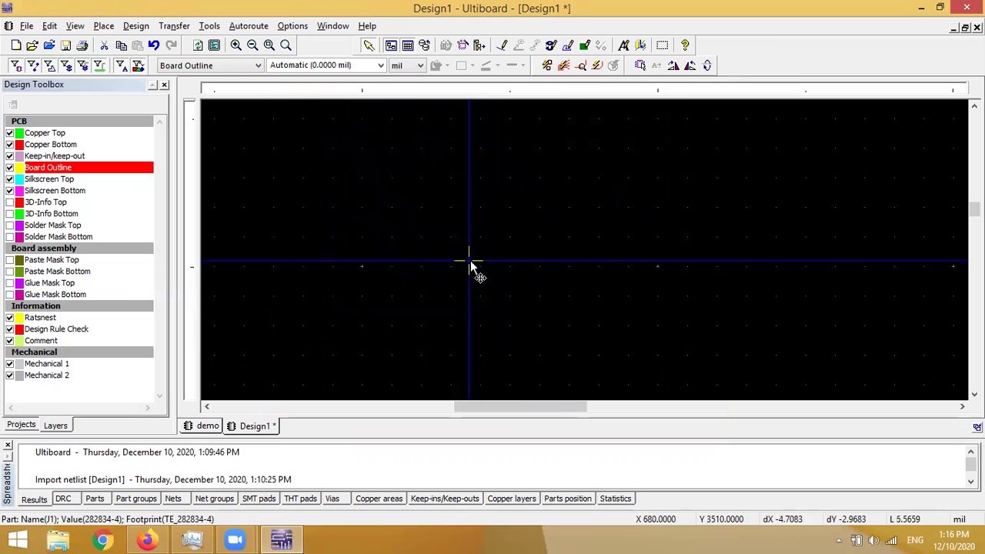